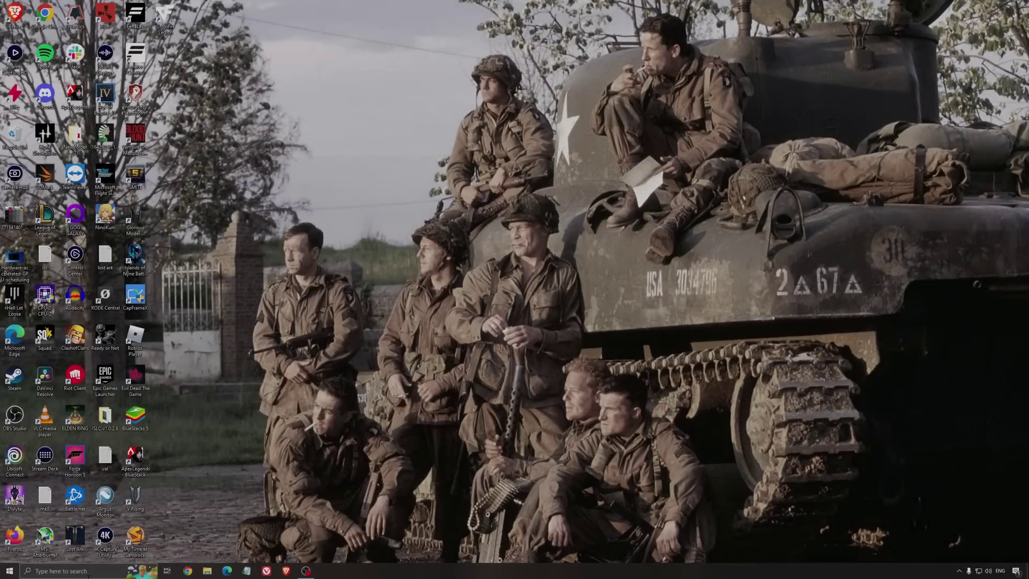
Step: Review the Windows Game Mode, Xbox Game Bar and Captures settings, finishing by closing Settings
click(91, 573)
text(game mode)
key(Return)
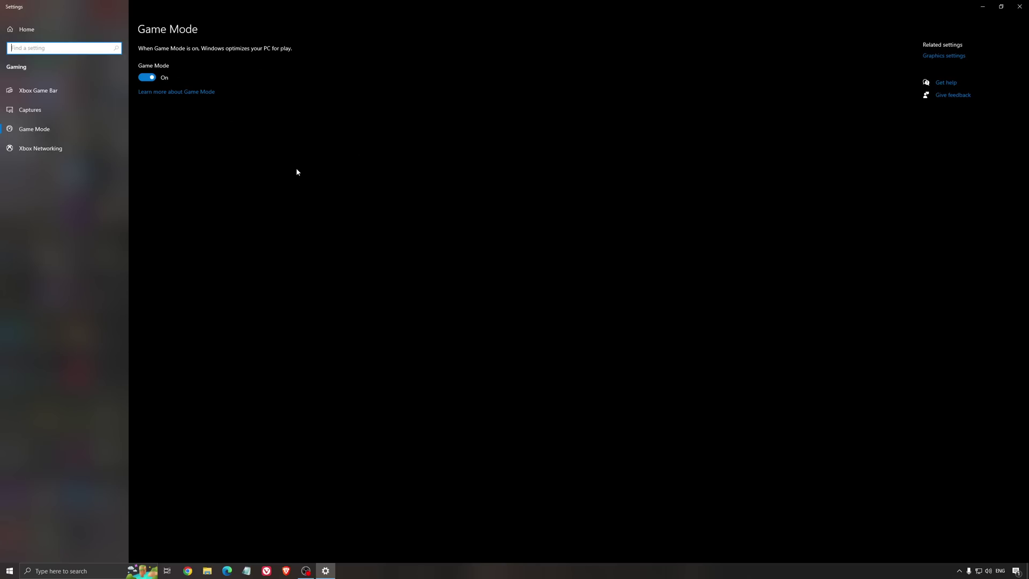
click(67, 91)
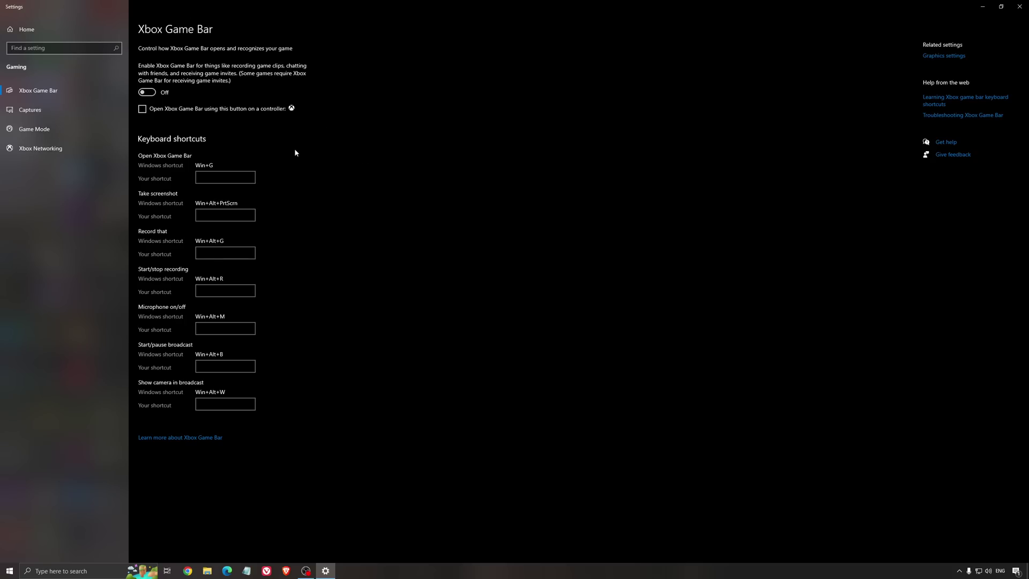
click(48, 110)
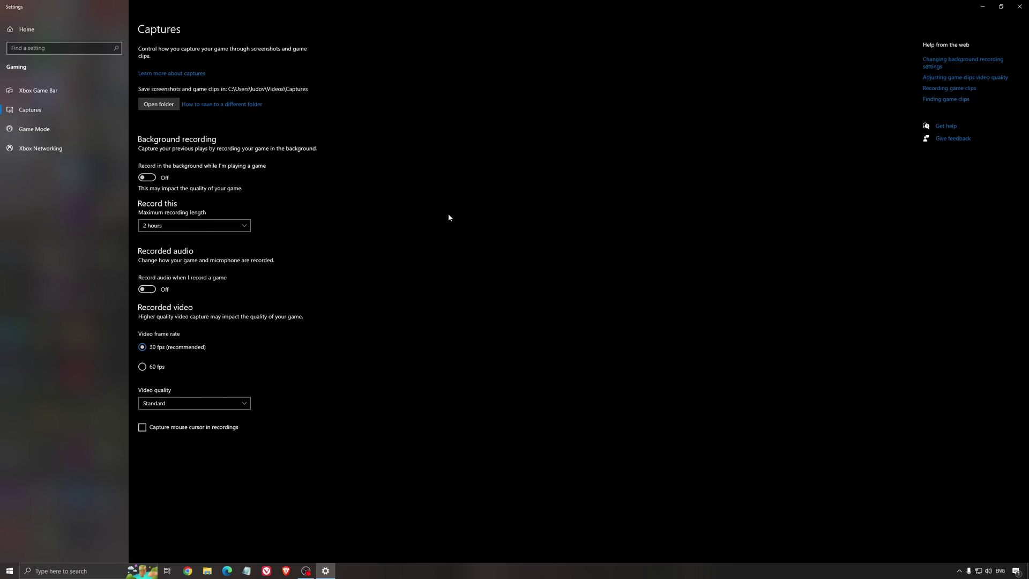
click(1019, 6)
Step: View the Hardware-accelerated GPU scheduling image from the desktop and close it
double_click(14, 258)
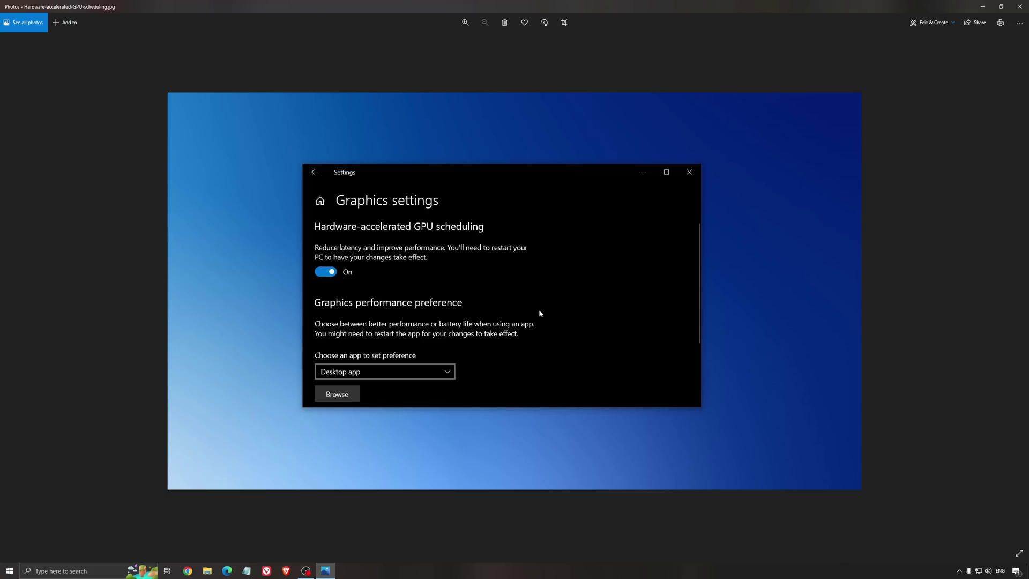
click(1019, 6)
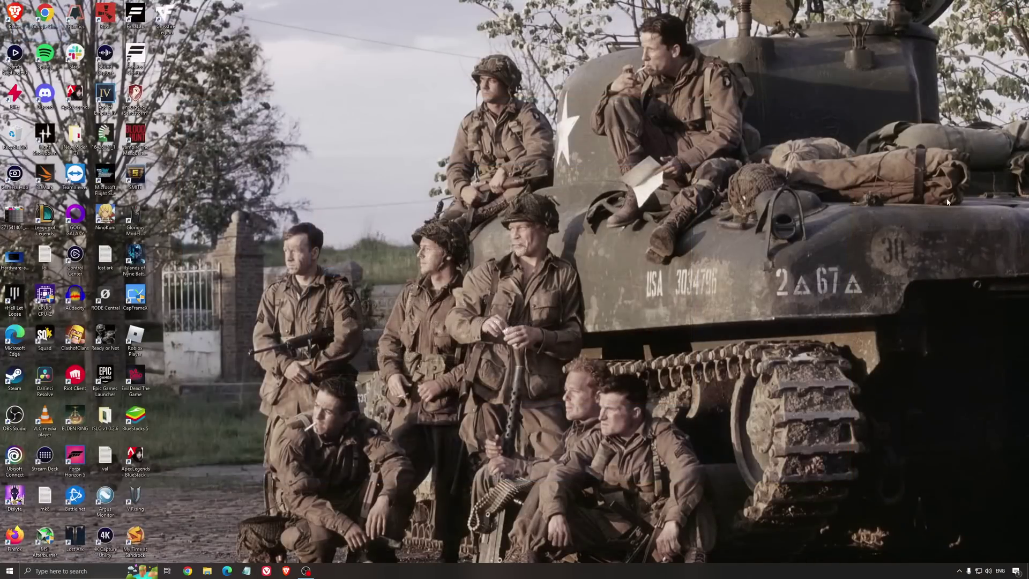
Step: Check for driver updates in AMD Software and review the global graphics settings before closing it
click(959, 571)
click(968, 539)
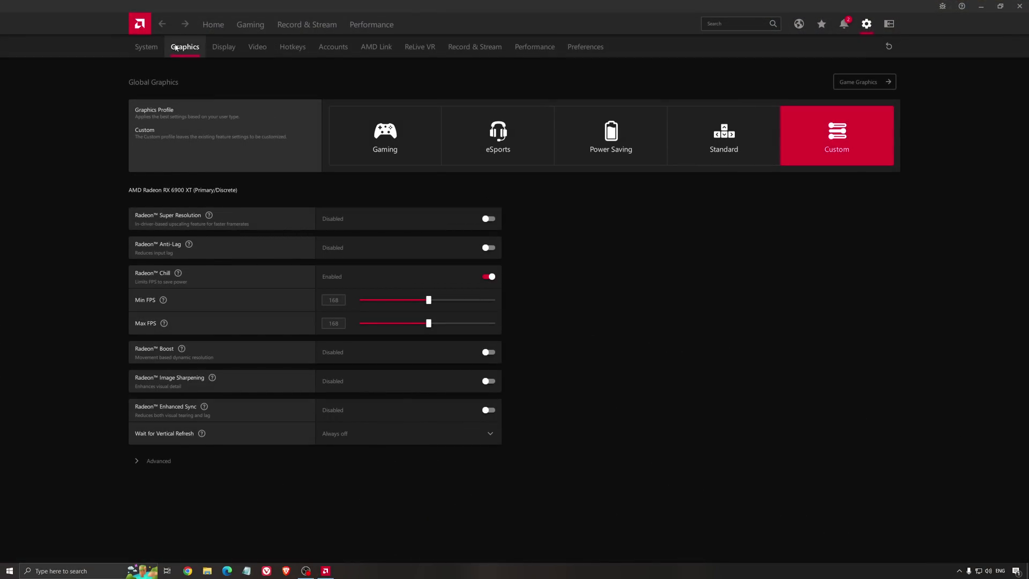
click(204, 30)
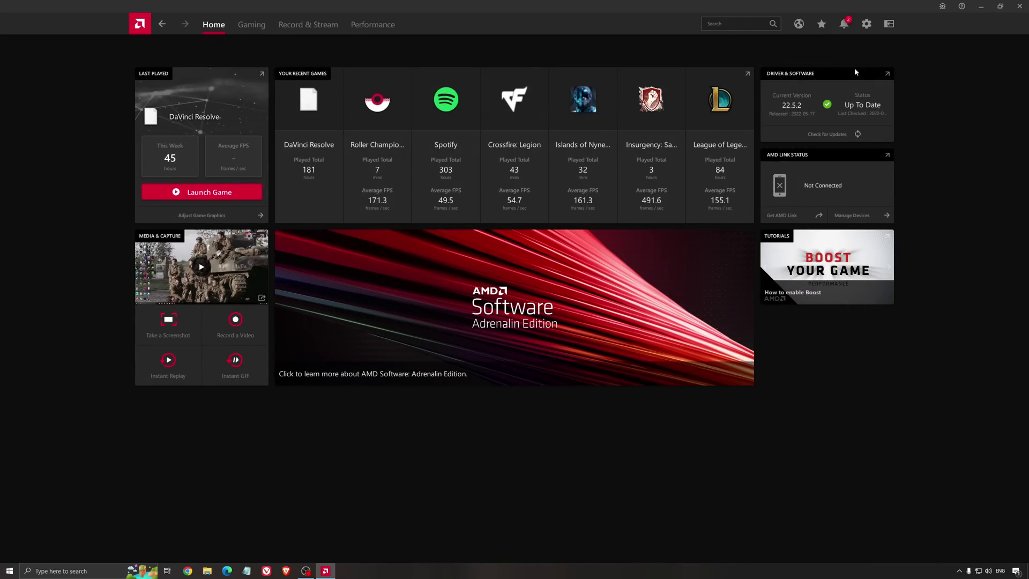
click(828, 134)
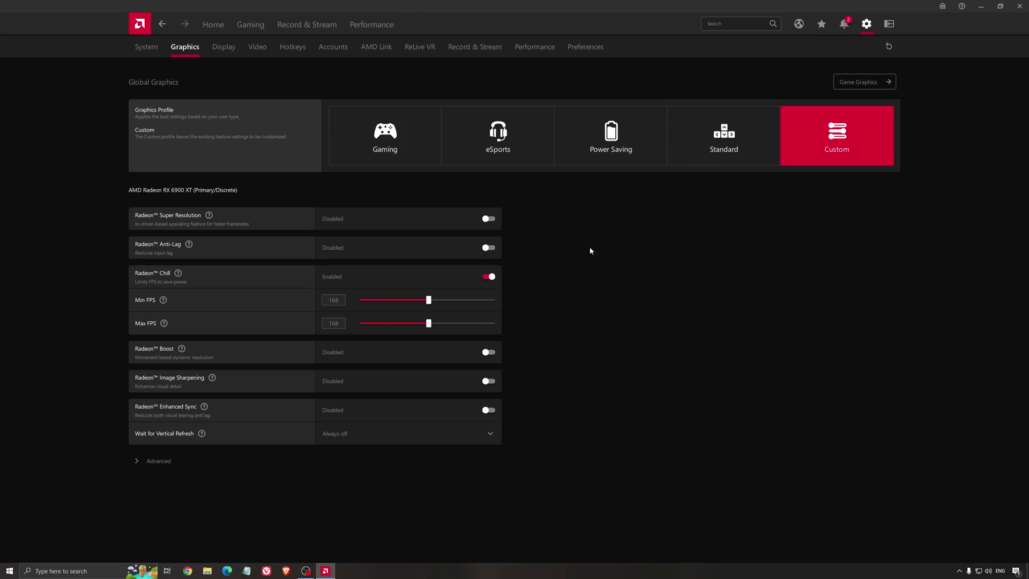
click(1018, 7)
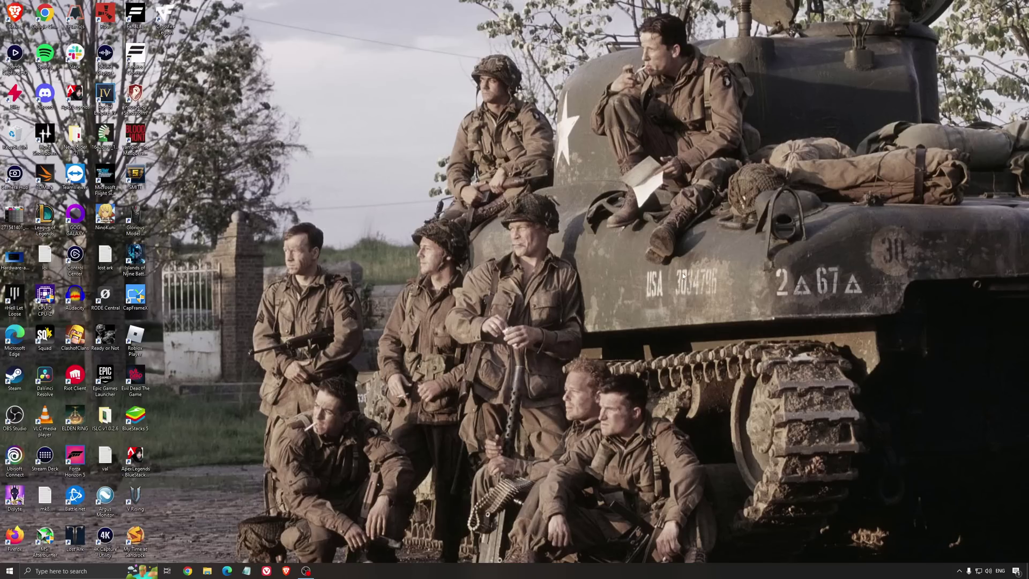
Step: Search Windows for "con" and open the top match
click(80, 571)
text(con)
key(Return)
Step: Launch Intelligent standby list cleaner from the desktop, start its standby list monitoring and minimize its window
double_click(105, 416)
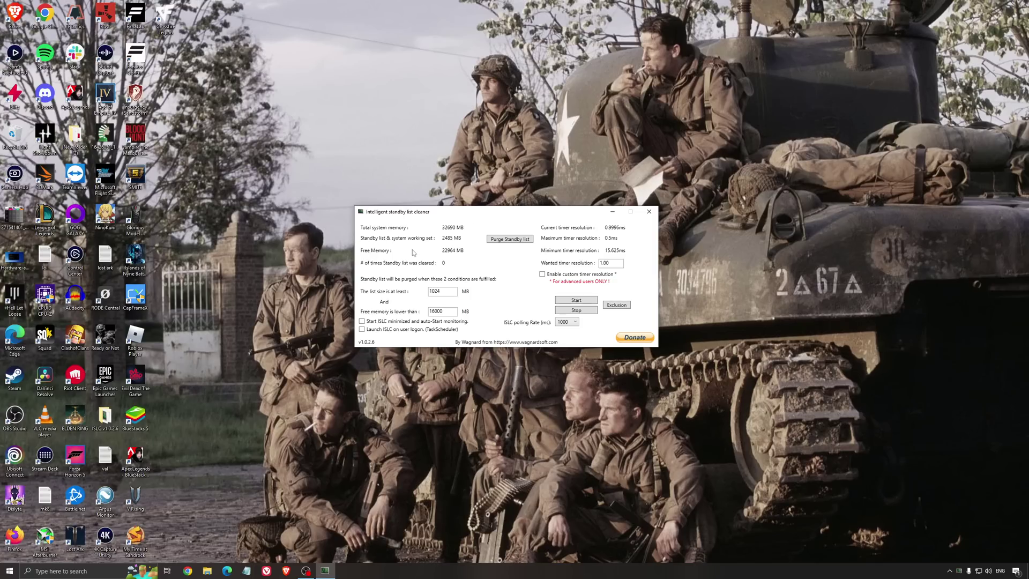
drag(432, 216, 430, 222)
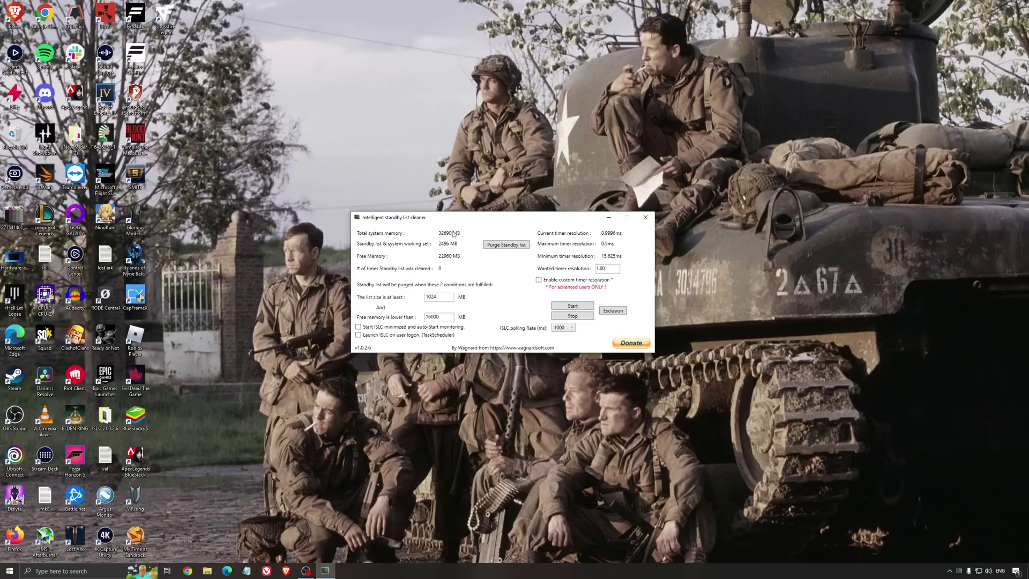
drag(452, 317, 398, 316)
click(573, 305)
drag(541, 217, 575, 216)
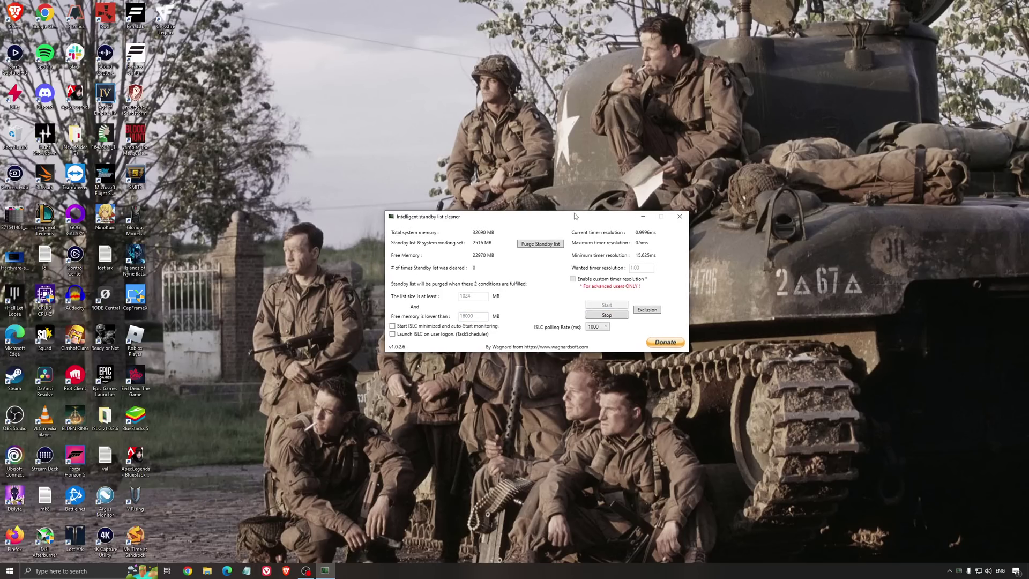
click(643, 216)
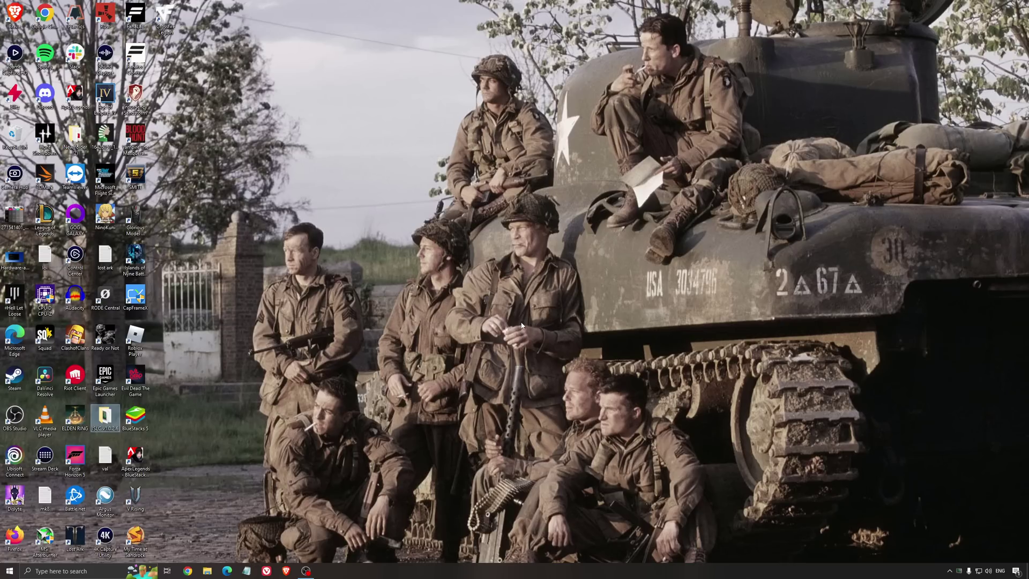
click(498, 287)
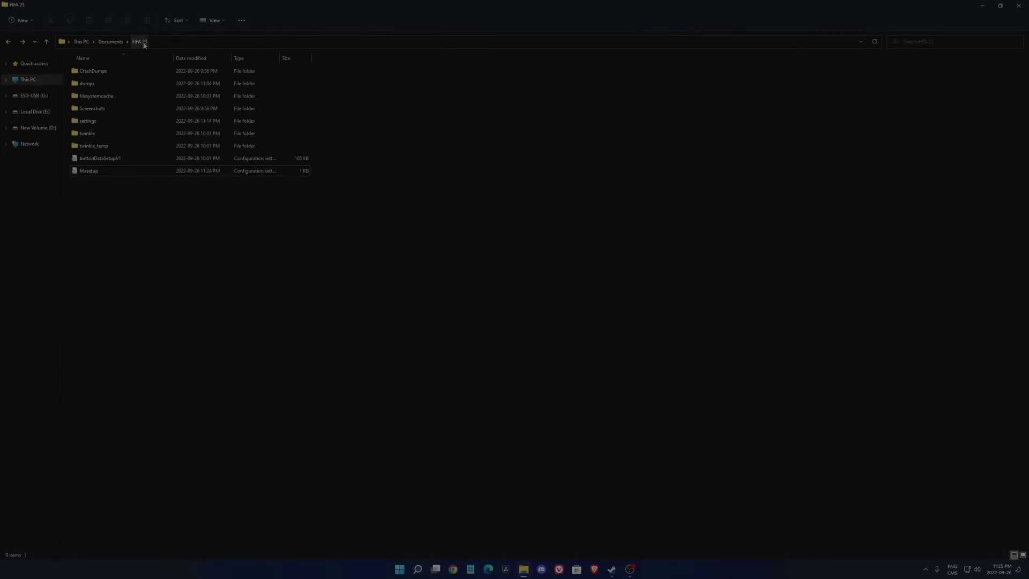
Step: Open the fifasetup configuration file in the FIFA 23 documents folder and examine its settings, especially the MSAA_LEVEL line
click(110, 171)
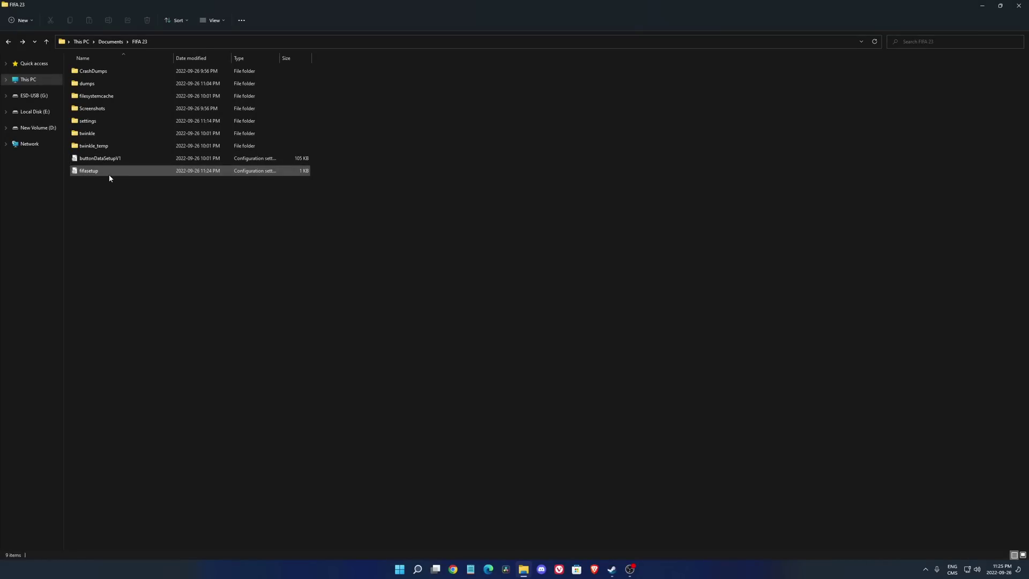
double_click(110, 172)
drag(335, 229, 386, 260)
key(ctrl+a)
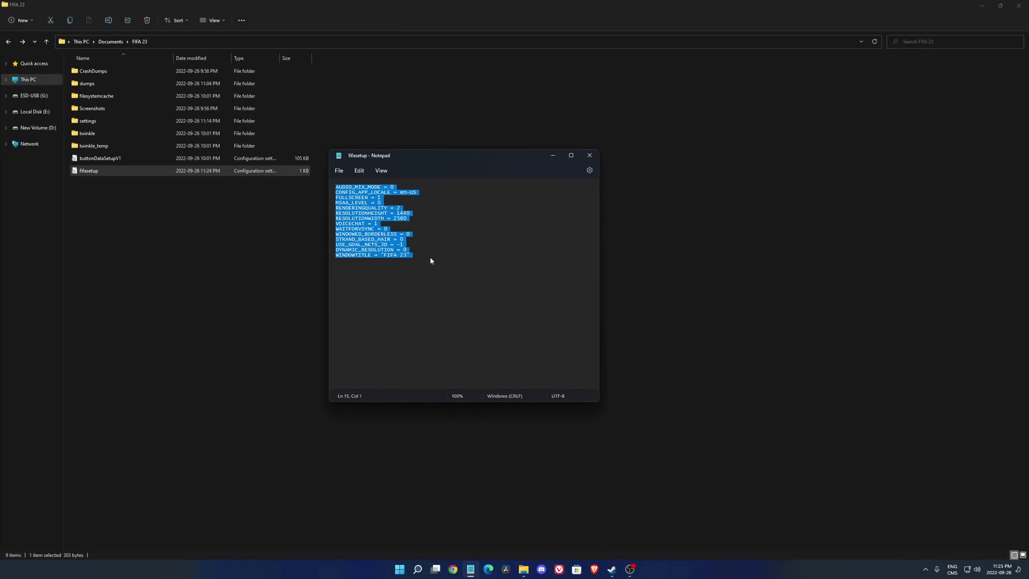
click(413, 234)
drag(335, 202, 382, 203)
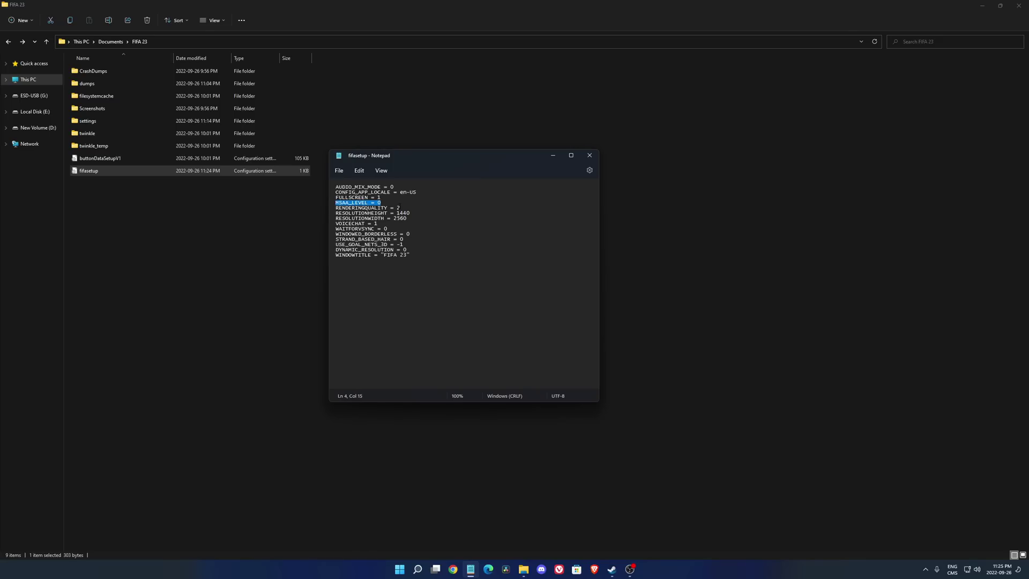
key(Up)
drag(455, 167, 444, 175)
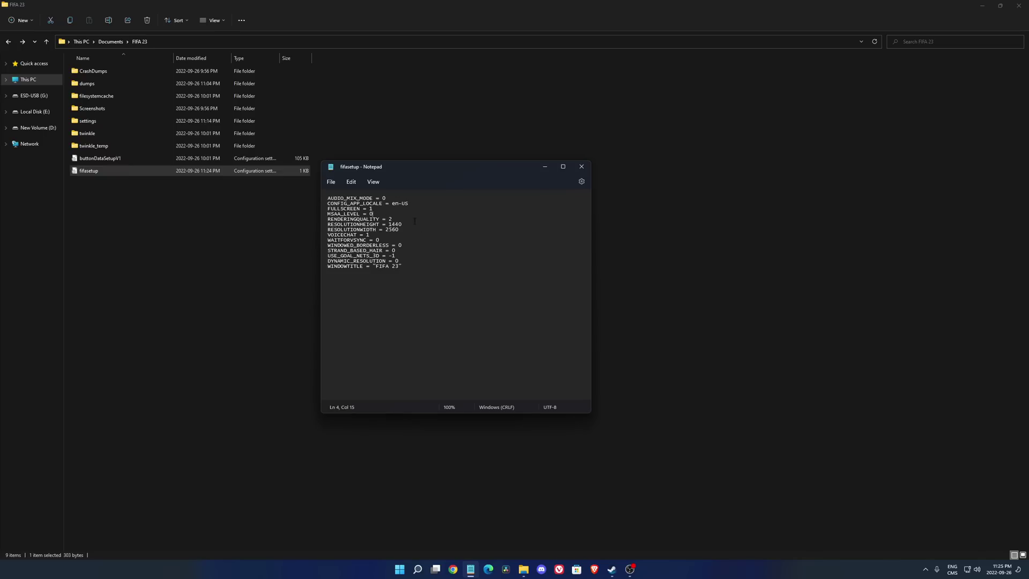
Step: Save the fifasetup configuration file and close it
click(331, 181)
click(350, 233)
click(582, 166)
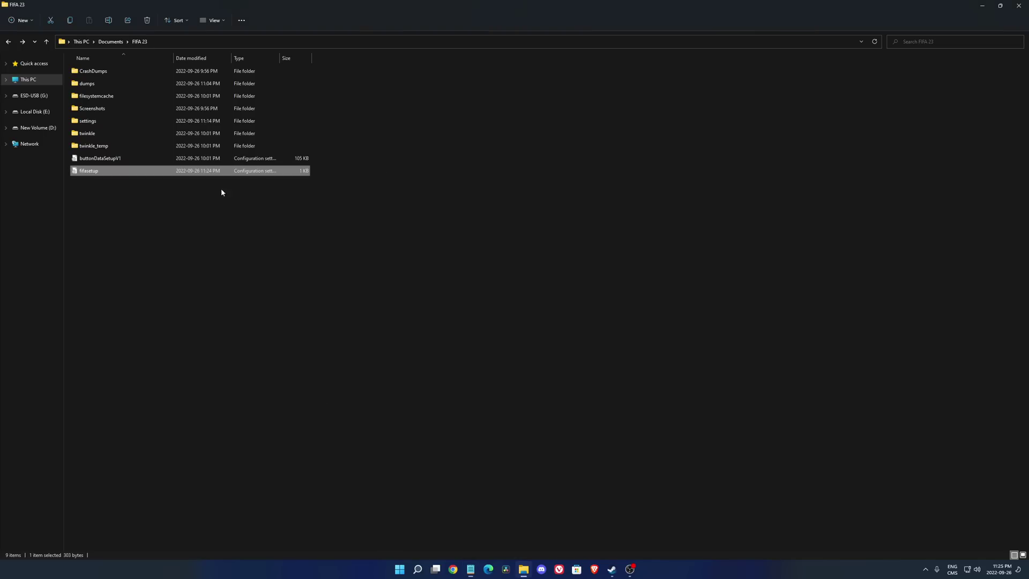
click(365, 234)
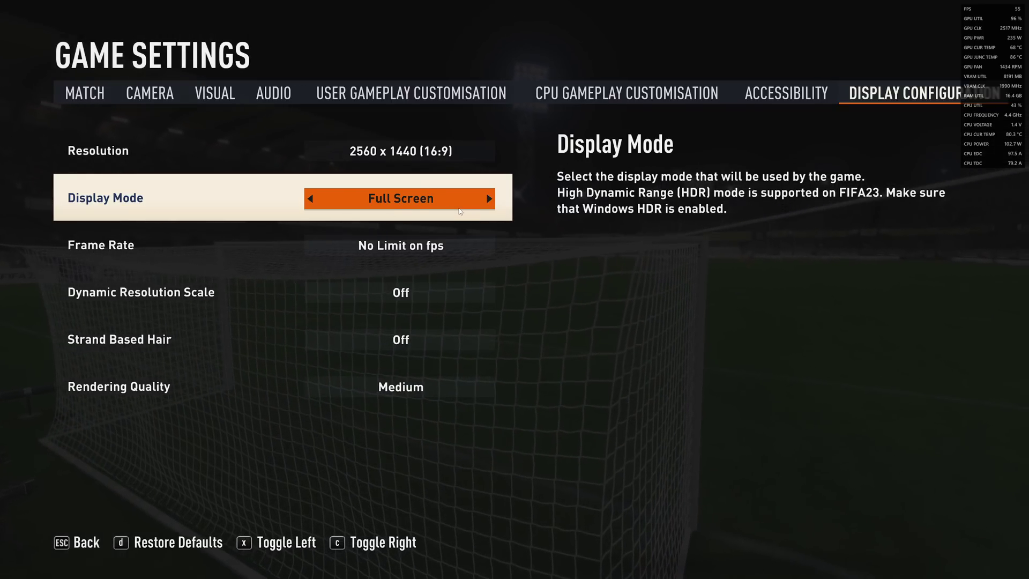
Step: Cycle through the Display Mode options in the FIFA 23 display configuration and return to Full Screen
click(488, 199)
click(488, 199)
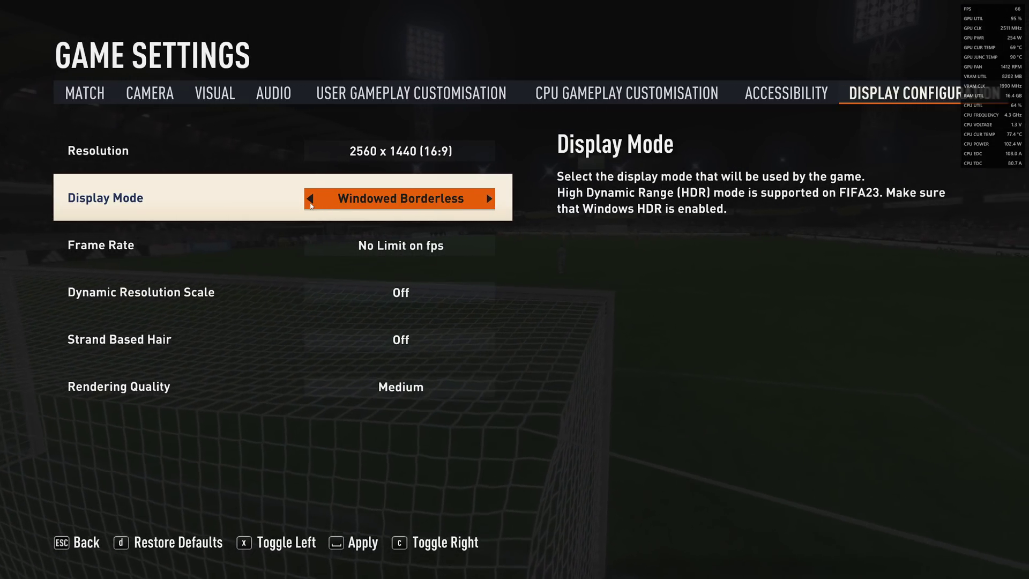
key(x)
key(x)
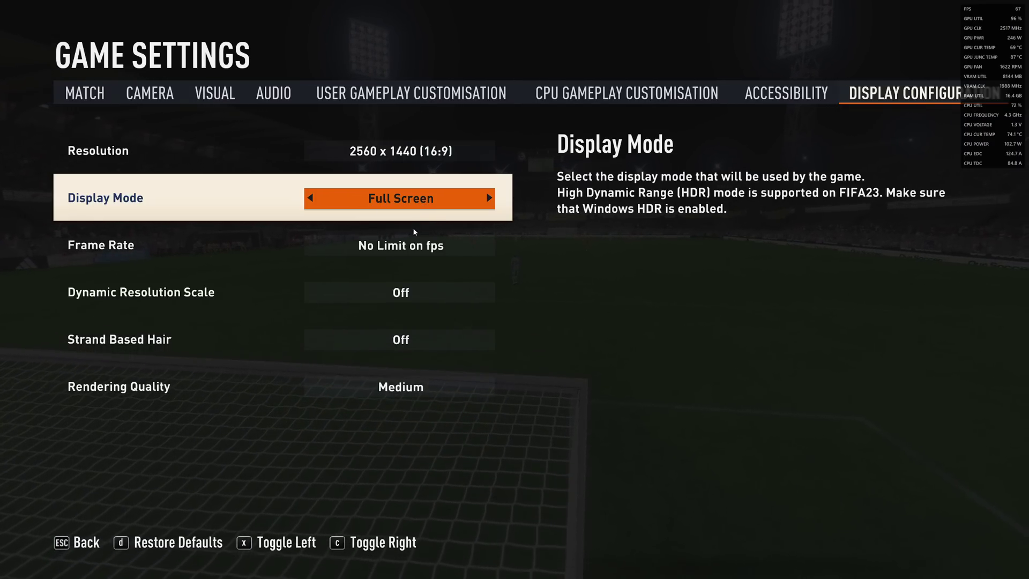
Step: Cycle through the Frame Rate options and return to No Limit on fps
click(490, 245)
click(489, 245)
click(490, 245)
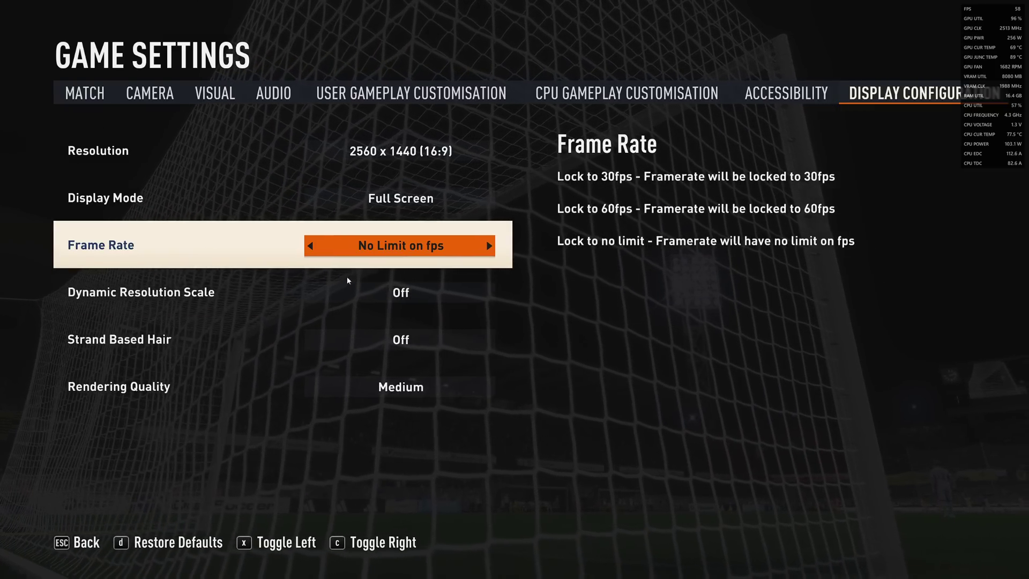
Step: Review the Dynamic Resolution Scale and Strand Based Hair settings, leaving both set to Off
click(341, 292)
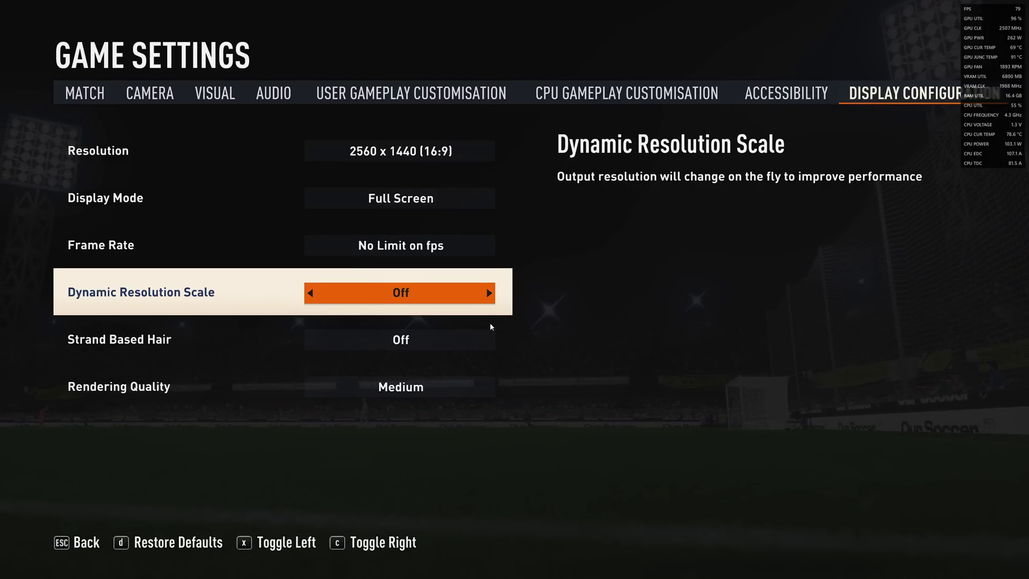
click(309, 340)
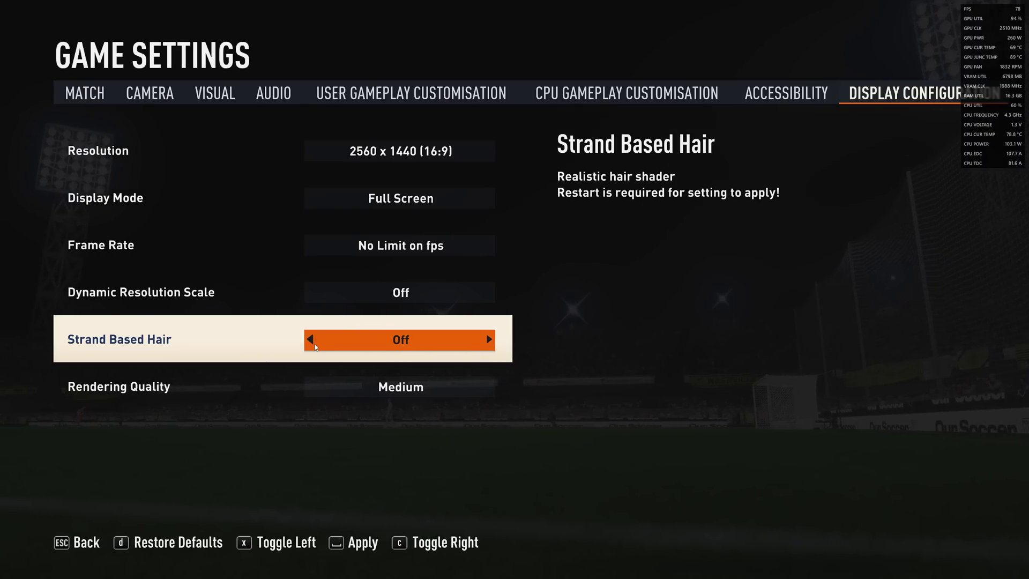
click(309, 339)
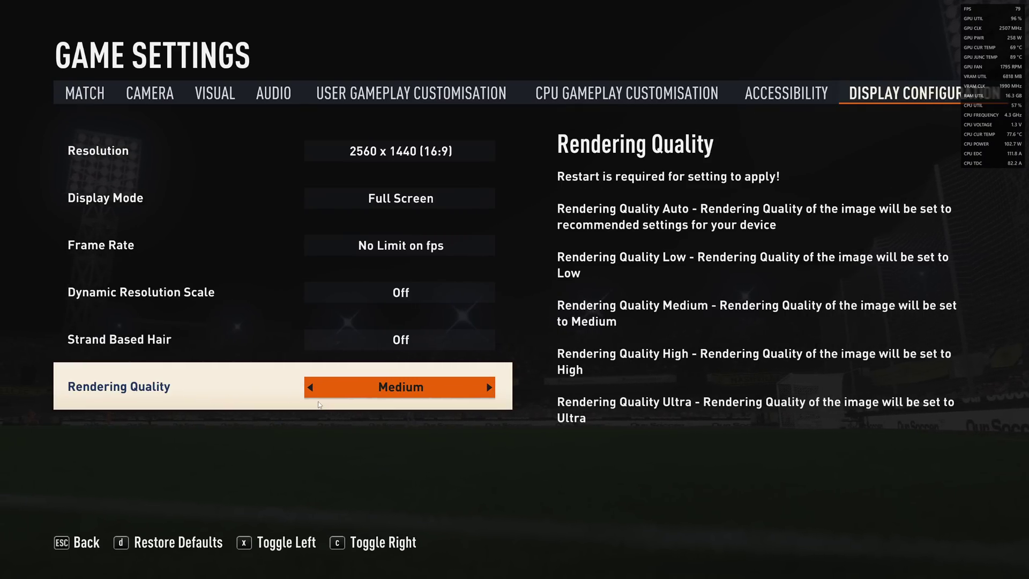